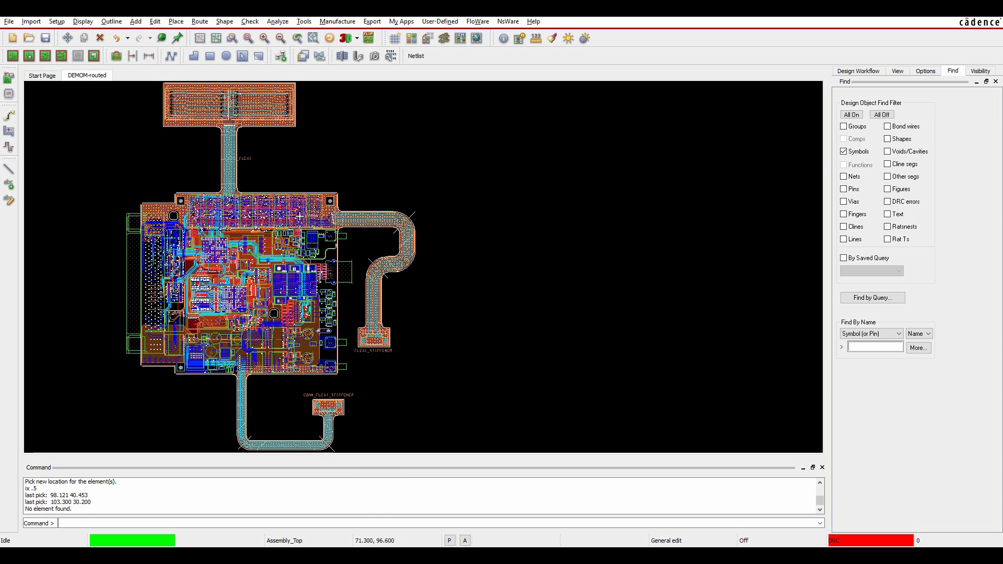
Display the board in the 3D canvas and apply the custom color theme listed directly after Yellow.
click(346, 41)
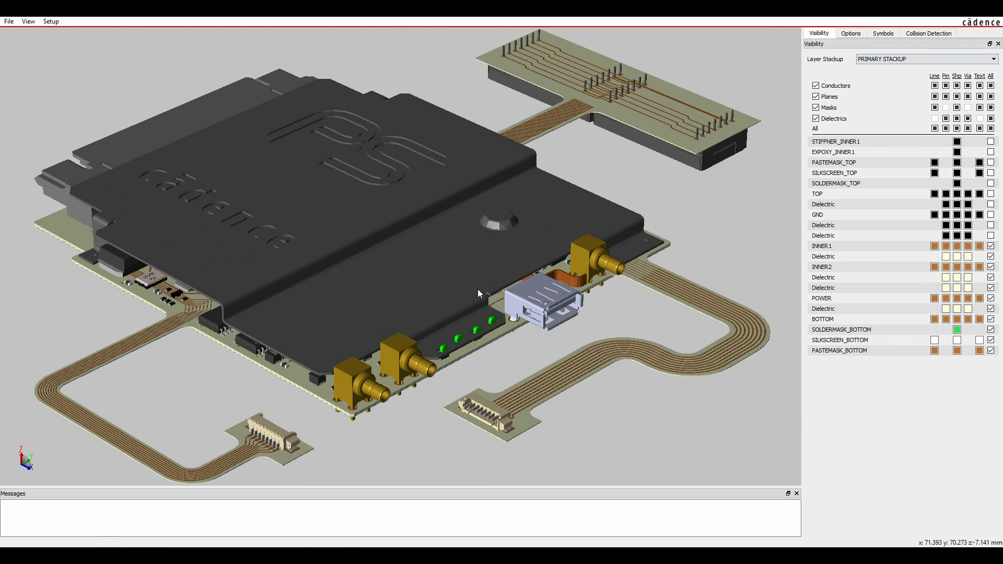
click(50, 21)
click(75, 31)
click(131, 40)
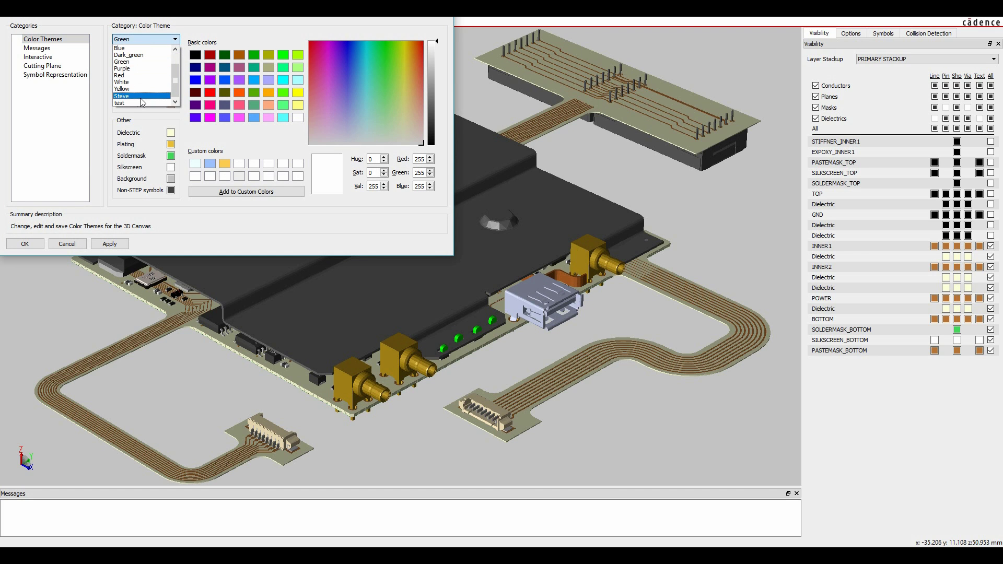
click(140, 97)
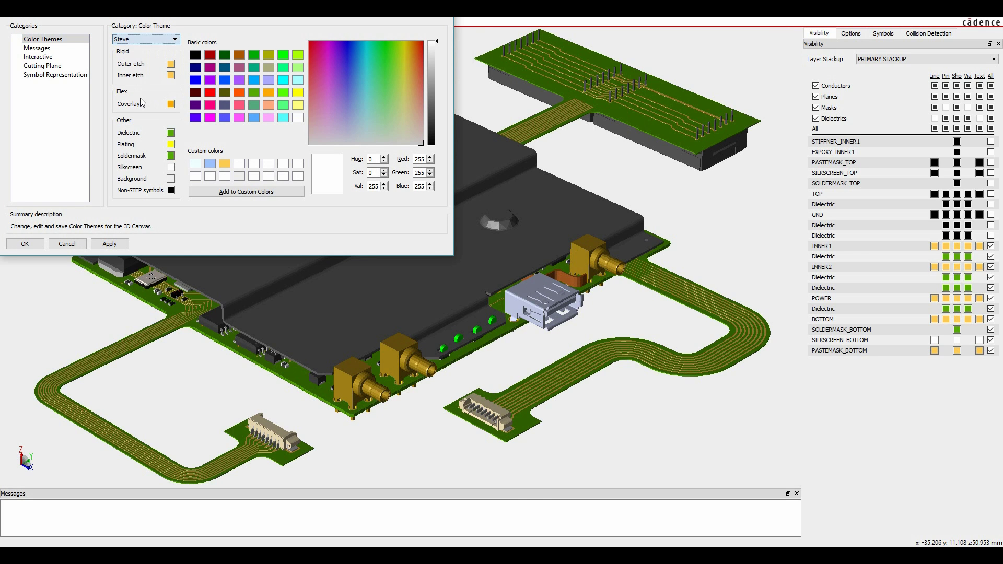
click(25, 243)
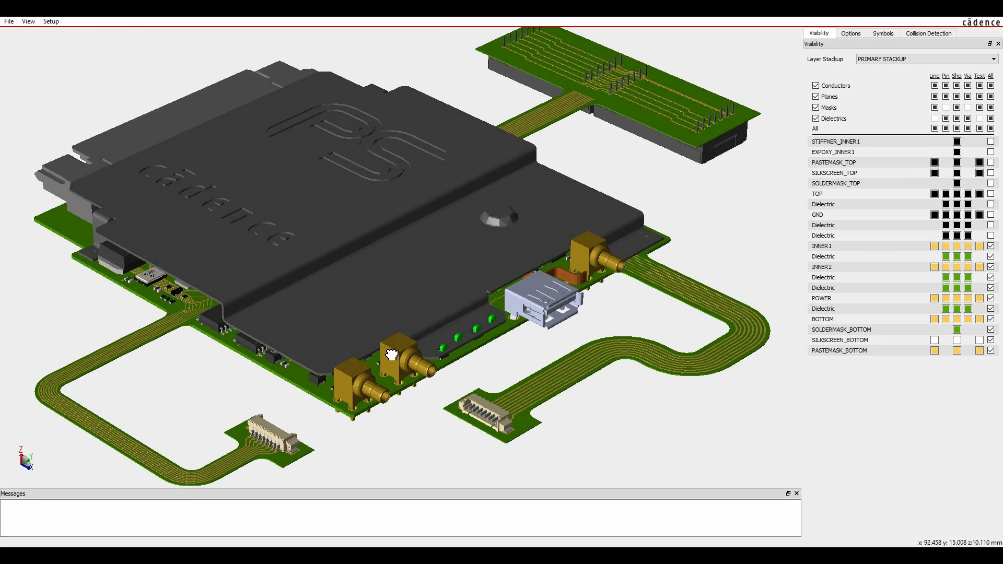
Calculate the collisions between objects in the 3D board assembly.
shift+middle_drag(391, 355, 386, 359)
scroll(365, 260, down, 3)
shift+middle_drag(383, 310, 385, 330)
scroll(396, 340, up, 3)
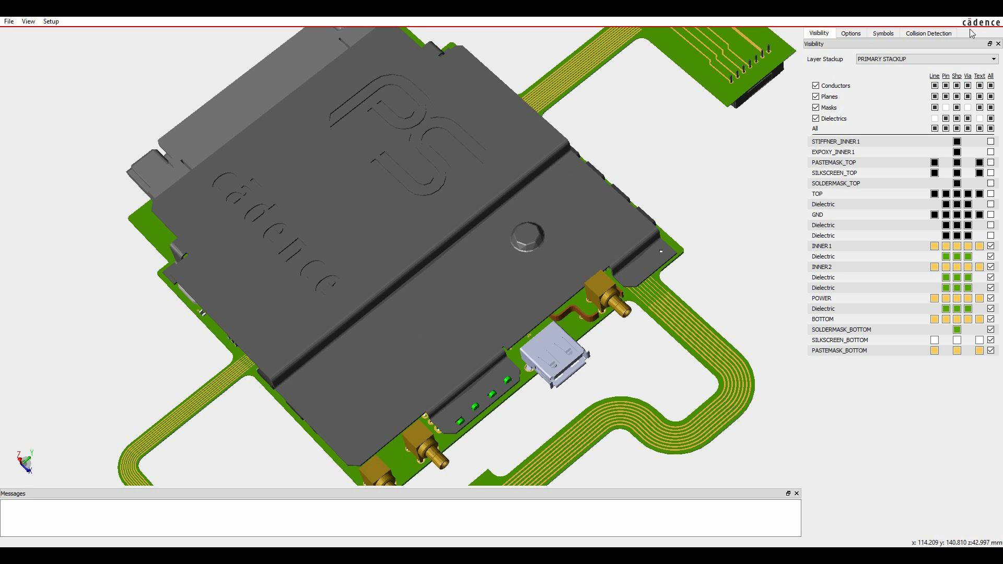
click(928, 33)
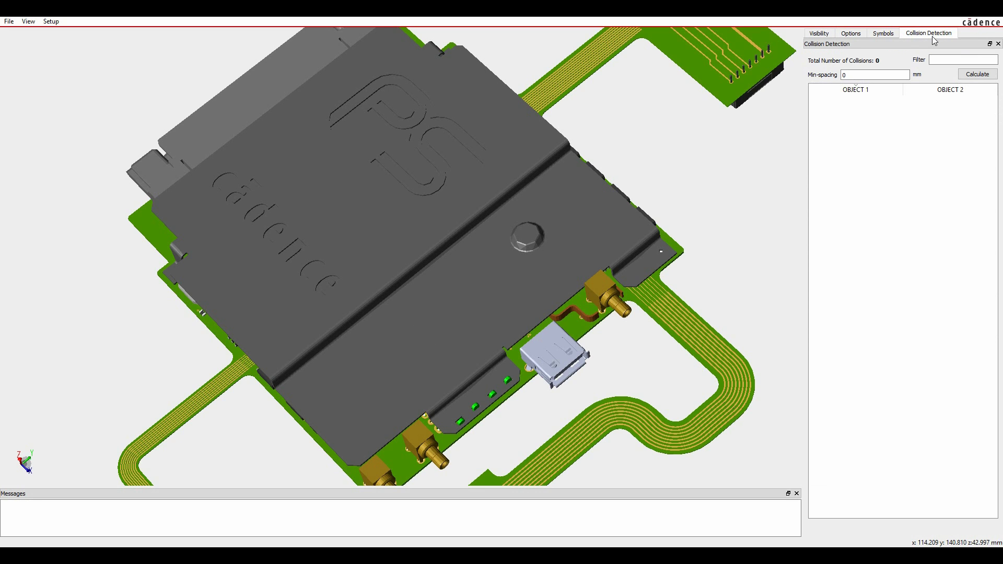
click(982, 75)
click(977, 74)
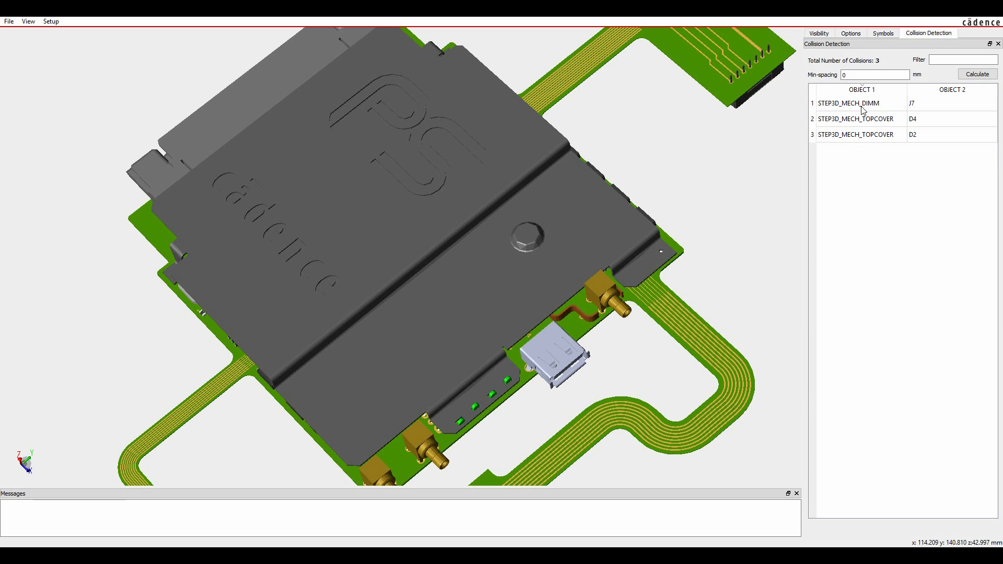
Highlight each object of the STEP3D_MECH_TOPCOVER and D4 collision, and examine how D4 sits in its cover cutout.
click(870, 119)
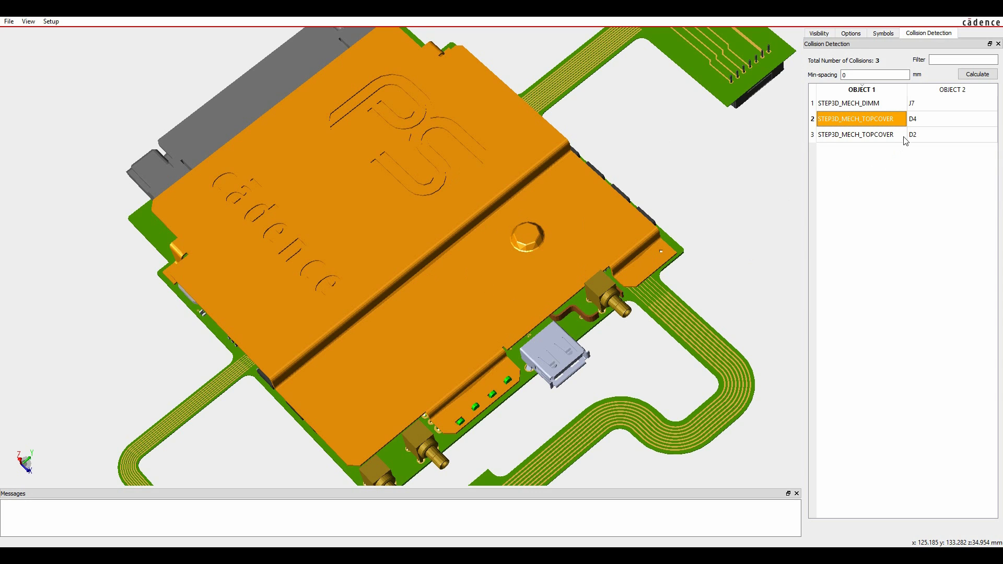
click(928, 123)
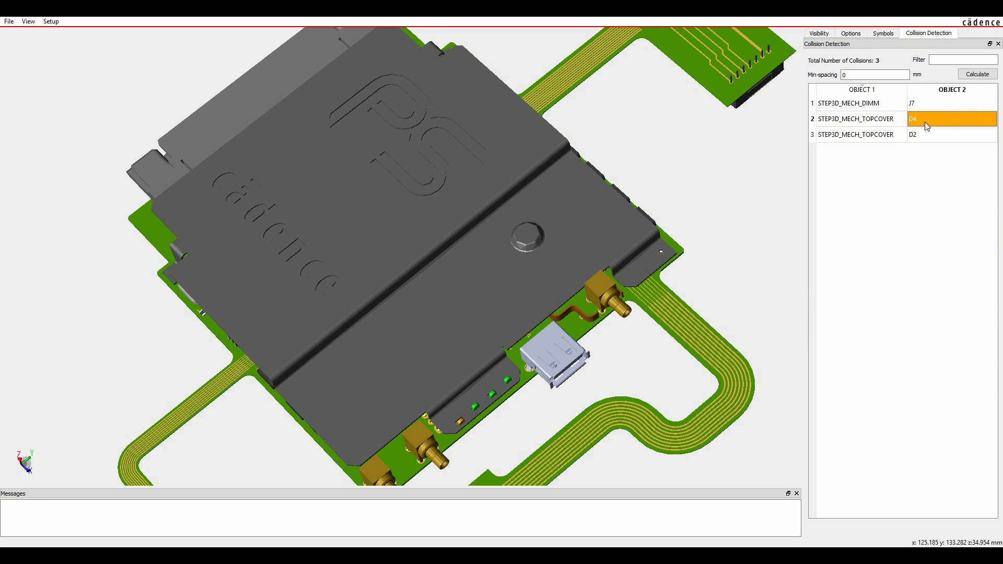
scroll(475, 453, up, 1)
middle_drag(475, 453, 454, 309)
scroll(453, 310, up, 4)
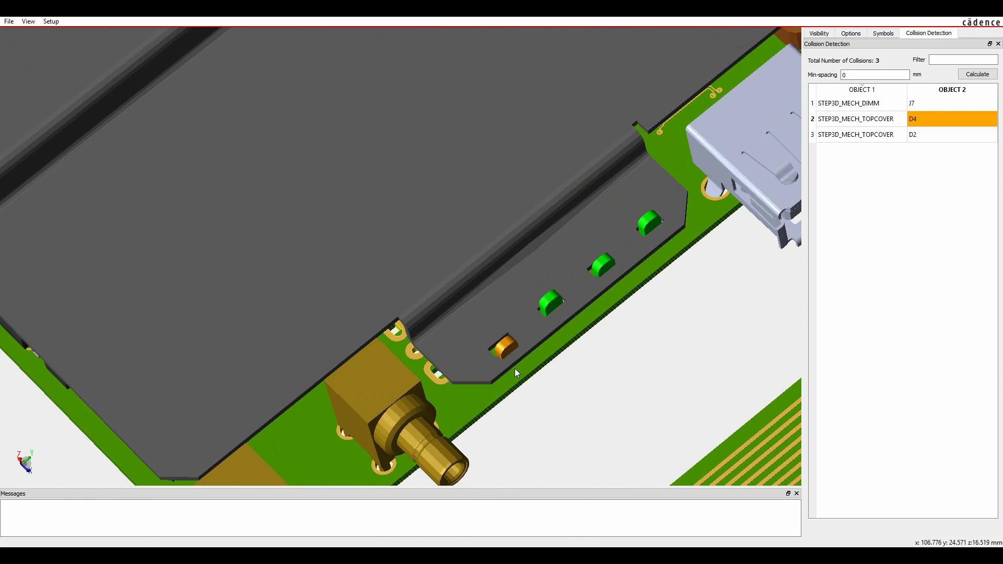
scroll(518, 377, up, 1)
middle_drag(521, 389, 522, 387)
right_click(457, 319)
middle_drag(613, 410, 553, 367)
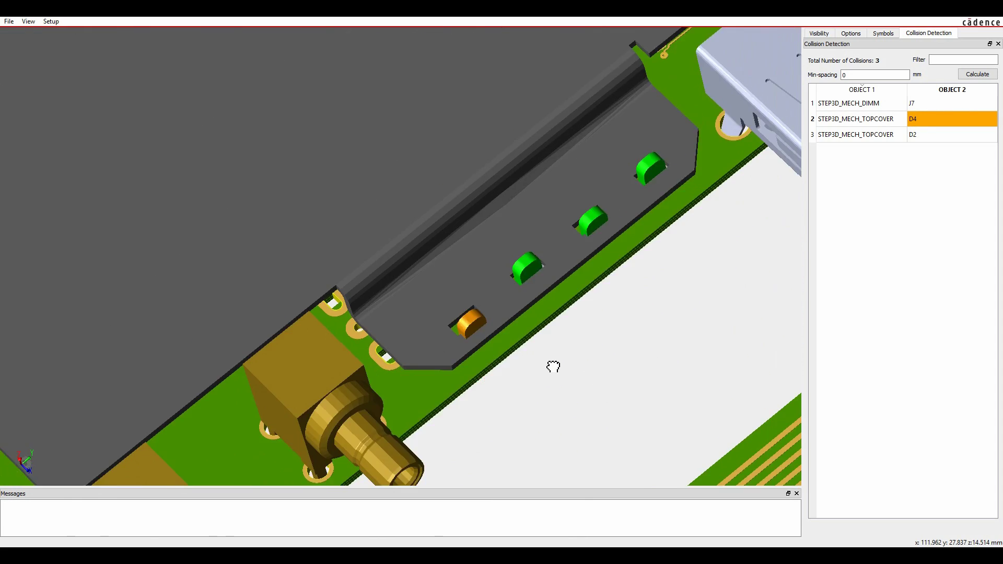
scroll(553, 366, down, 4)
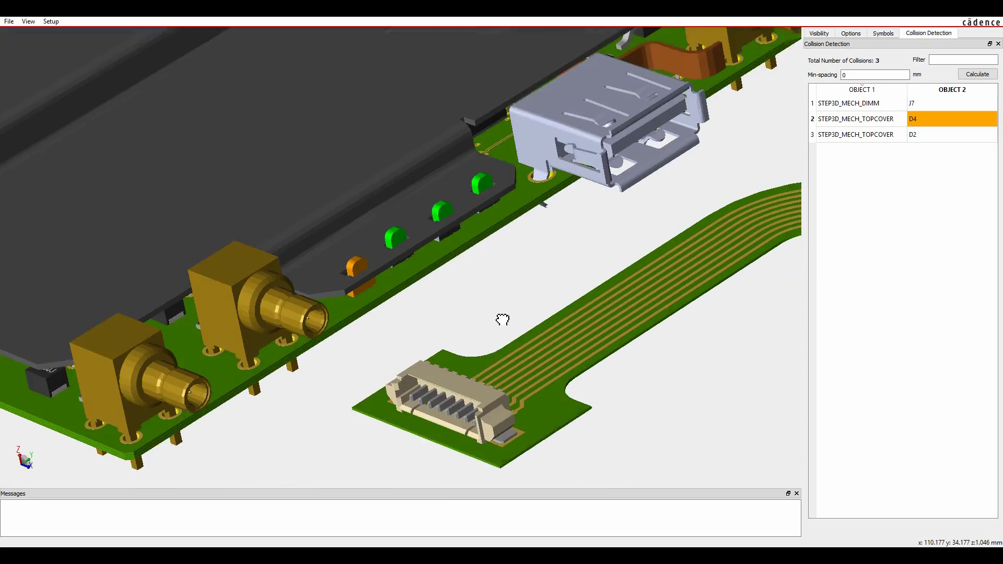
shift+middle_drag(501, 319, 565, 423)
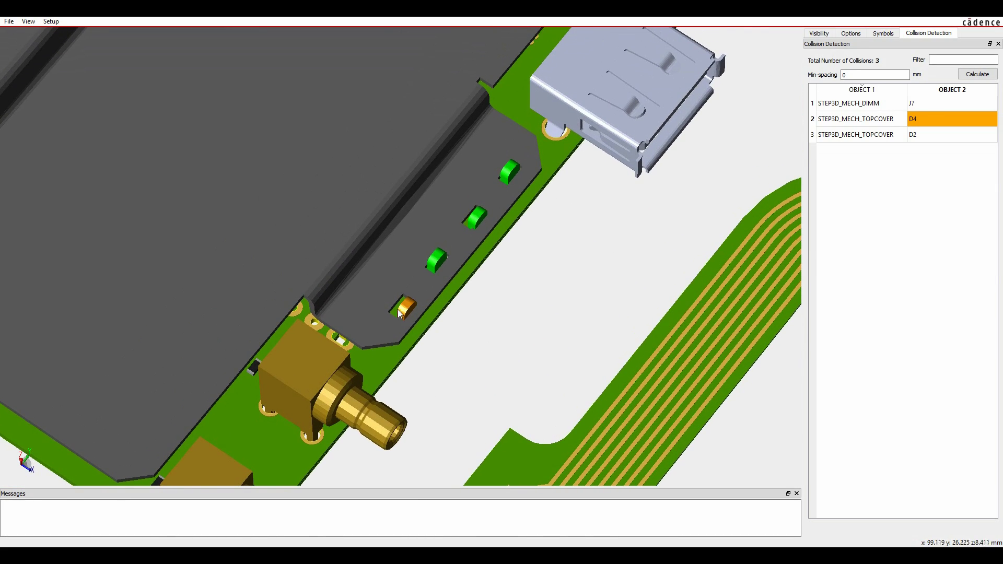
scroll(399, 320, up, 2)
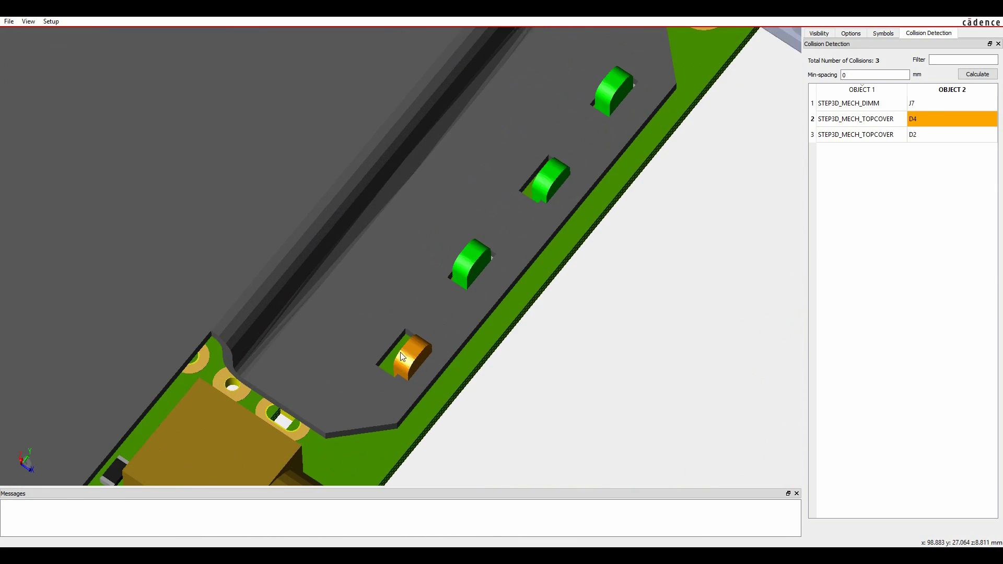
shift+middle_drag(533, 370, 536, 386)
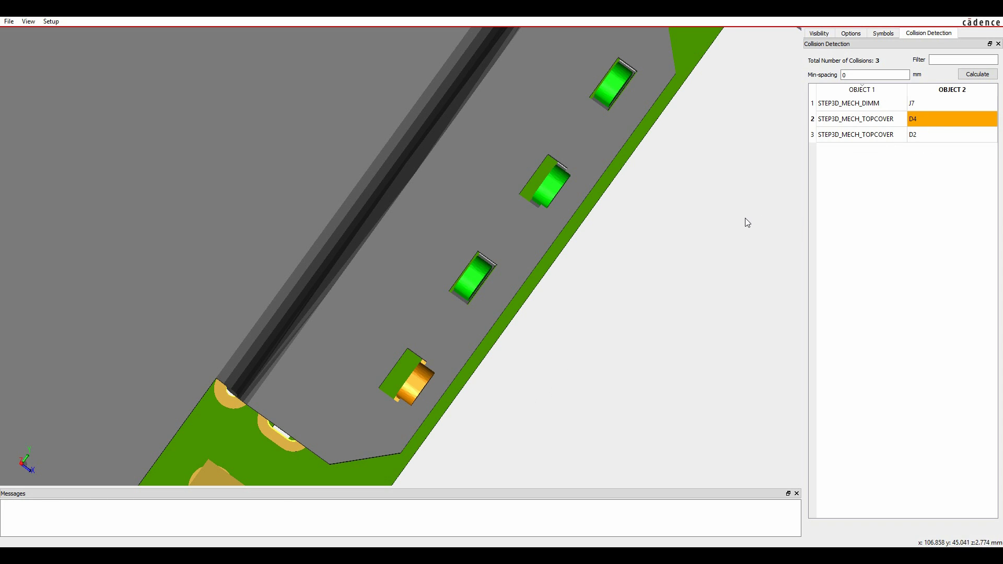
shift+middle_drag(747, 223, 750, 188)
right_click(922, 124)
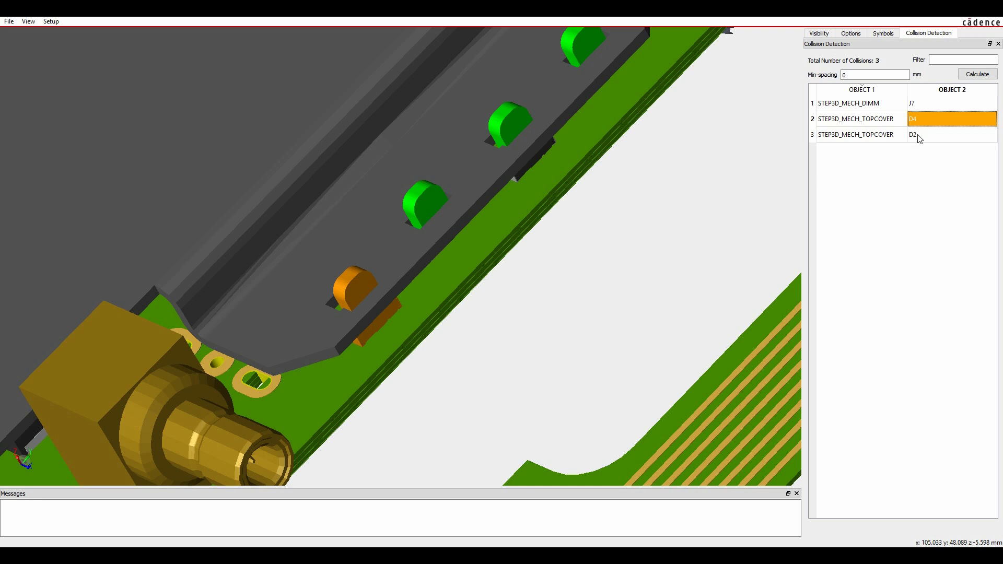
Highlight D2 from its collision with STEP3D_MECH_TOPCOVER, examine it on the board, and clear the highlight.
click(933, 138)
click(924, 118)
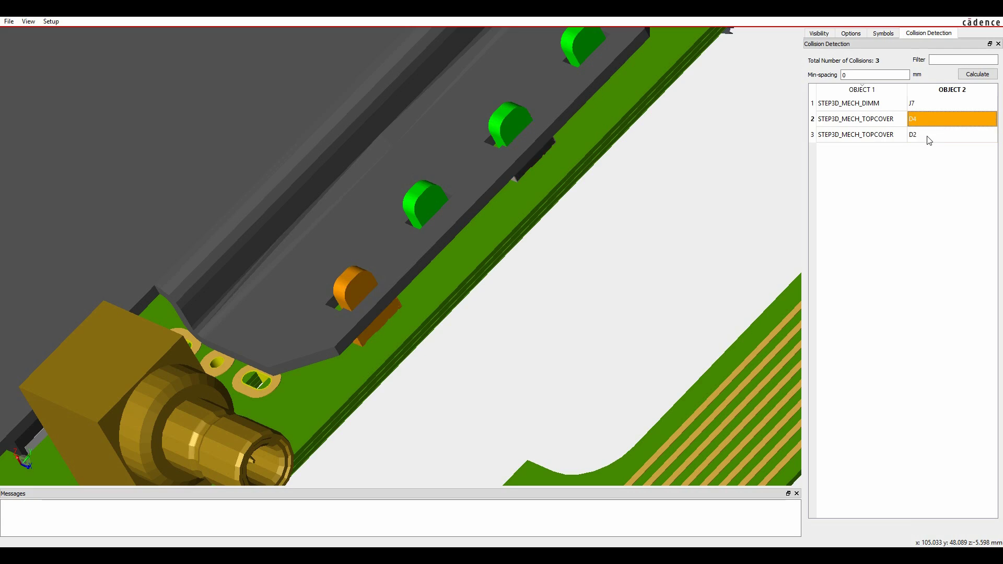
click(927, 135)
scroll(597, 275, down, 3)
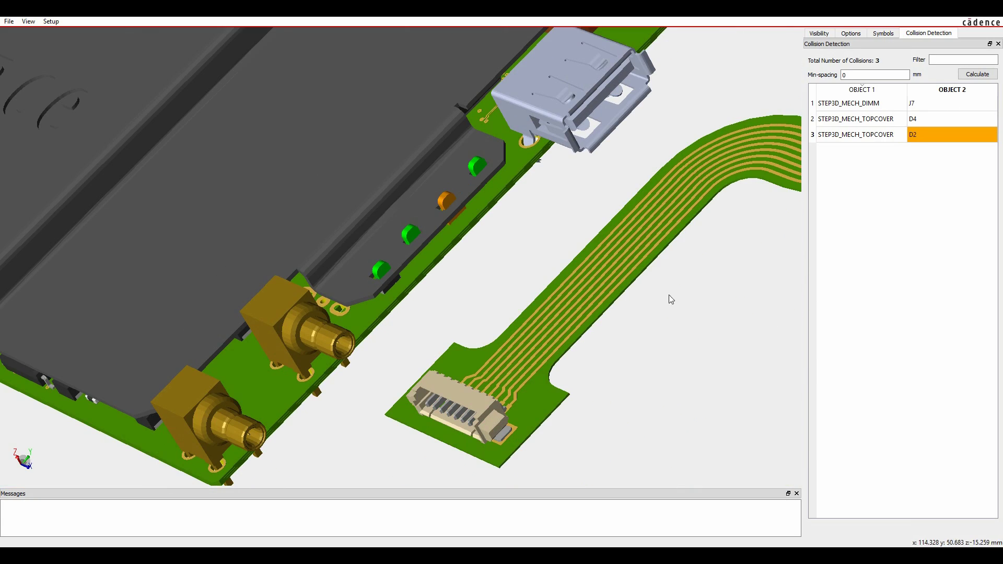
click(891, 275)
Examine the collision on the board's underside, highlighting STEP3D_MECH_DIMM and its connector J7 in turn.
shift+middle_drag(621, 340, 593, 305)
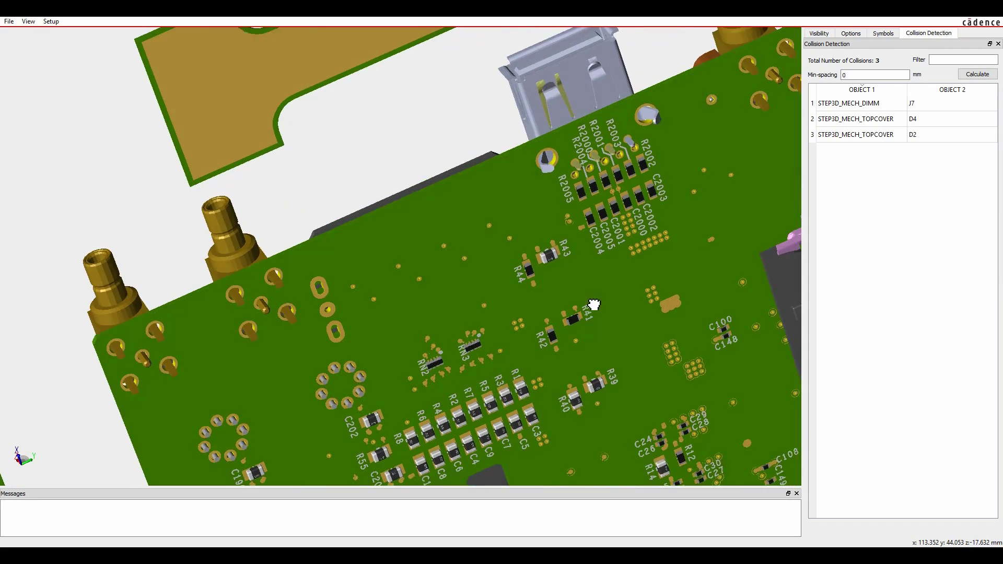
middle_drag(706, 346, 231, 124)
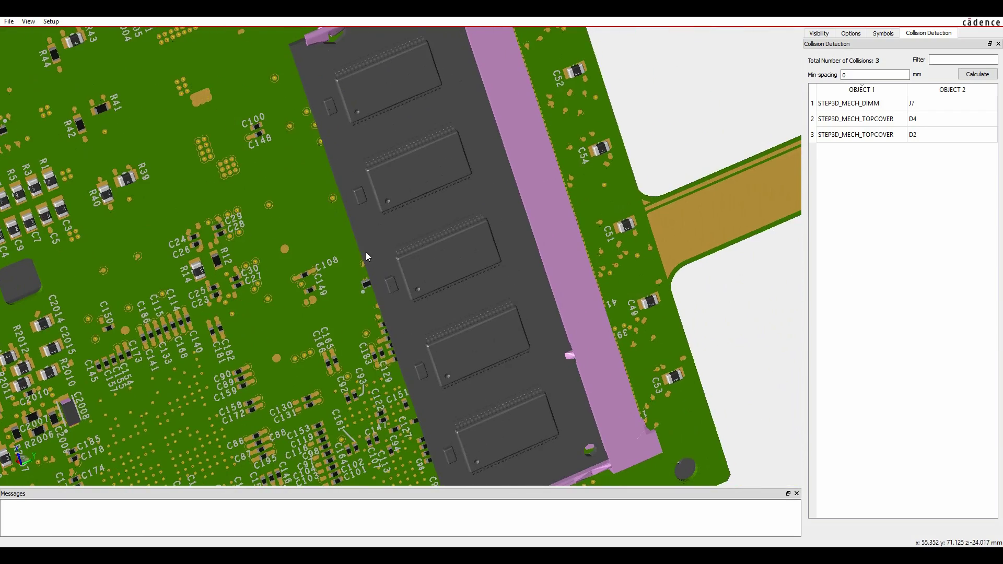
middle_drag(367, 255, 377, 152)
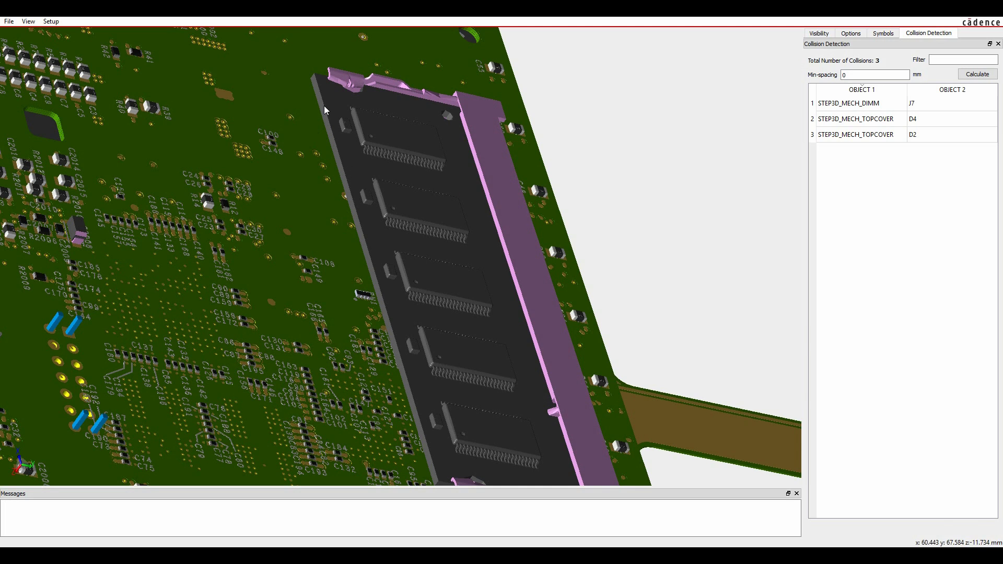
click(884, 107)
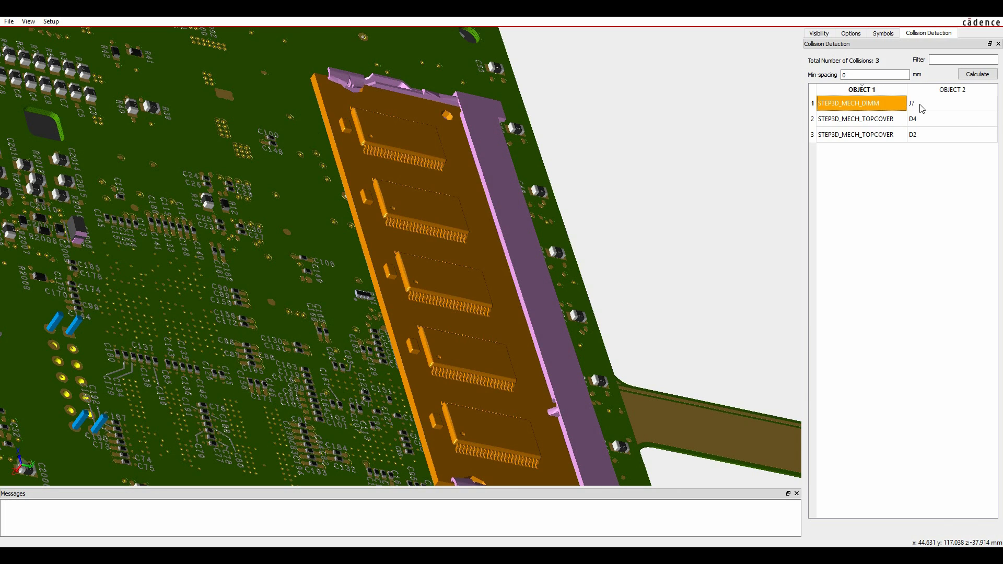
click(921, 106)
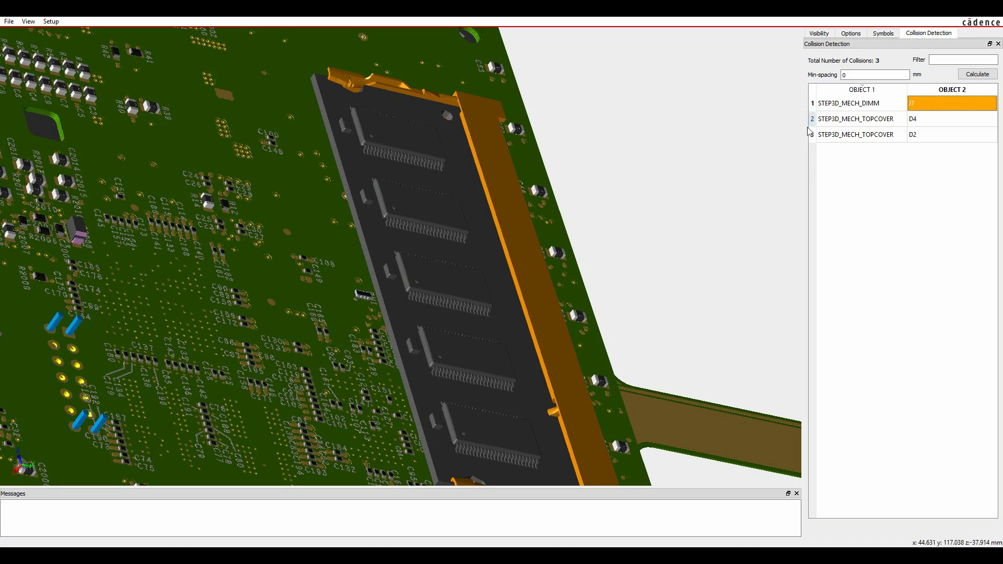
drag(408, 153, 452, 235)
middle_drag(451, 235, 319, 203)
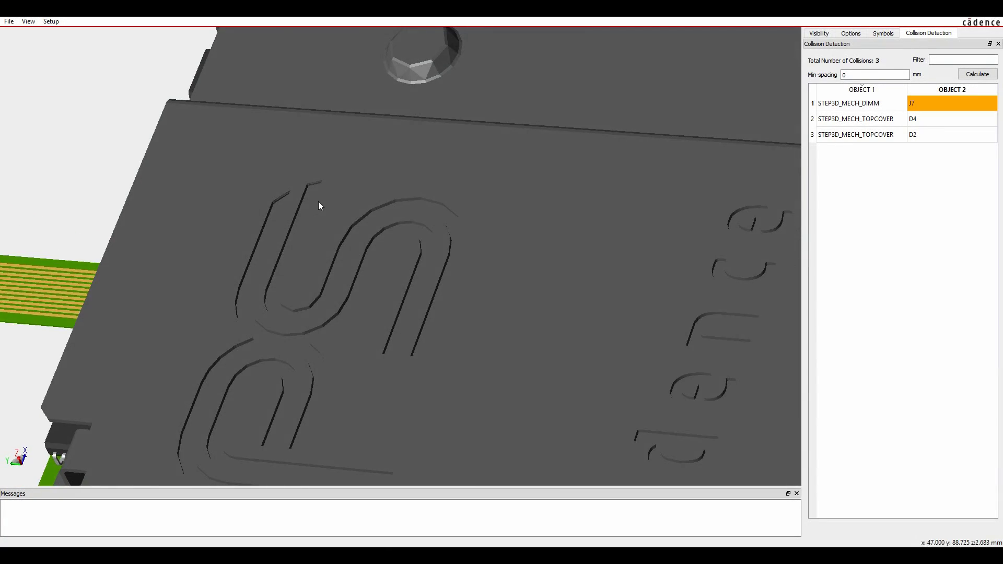
scroll(320, 206, down, 5)
middle_drag(465, 328, 457, 320)
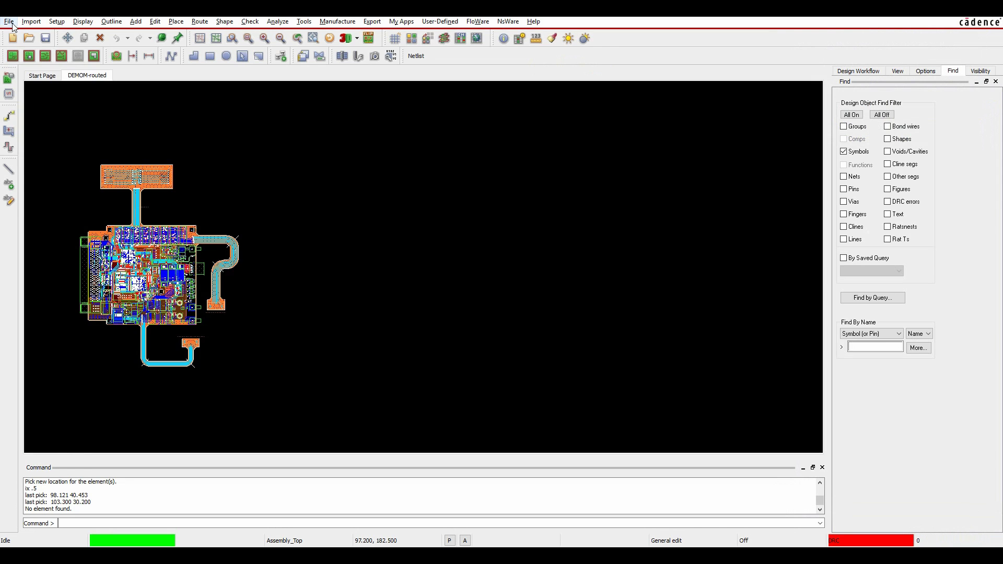
Open the Clam-3D design and display it in the 3D canvas.
click(9, 21)
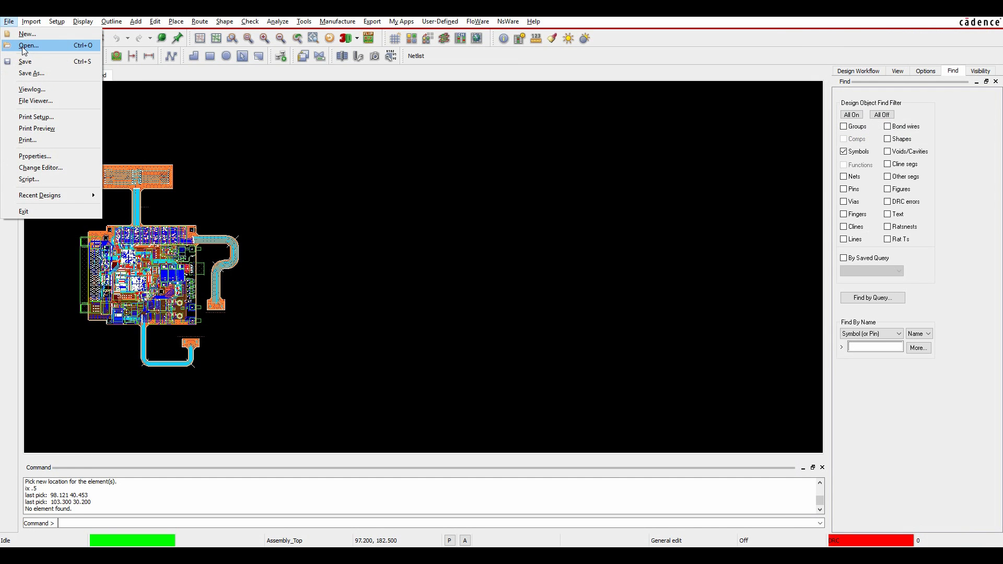
click(26, 46)
click(520, 318)
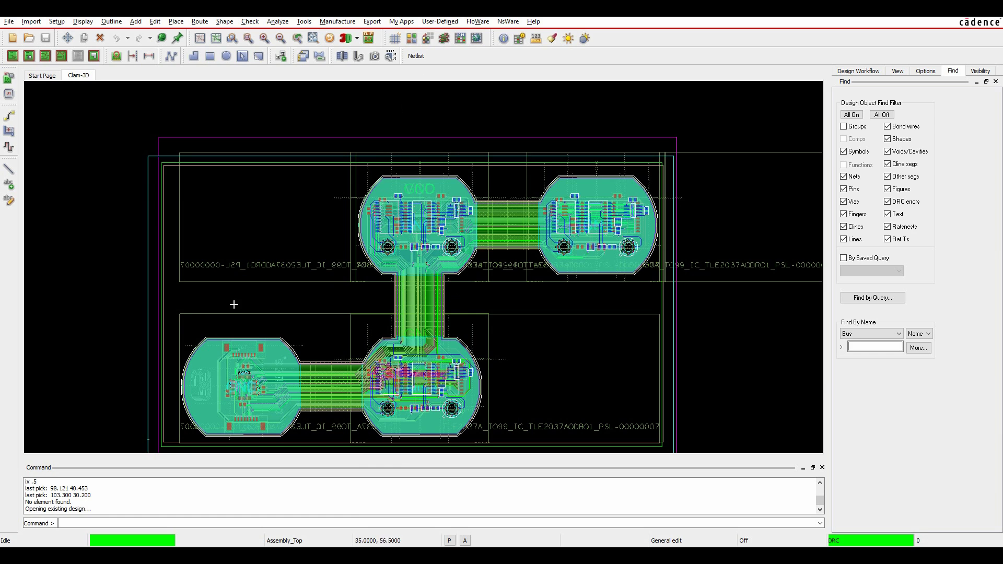
click(346, 39)
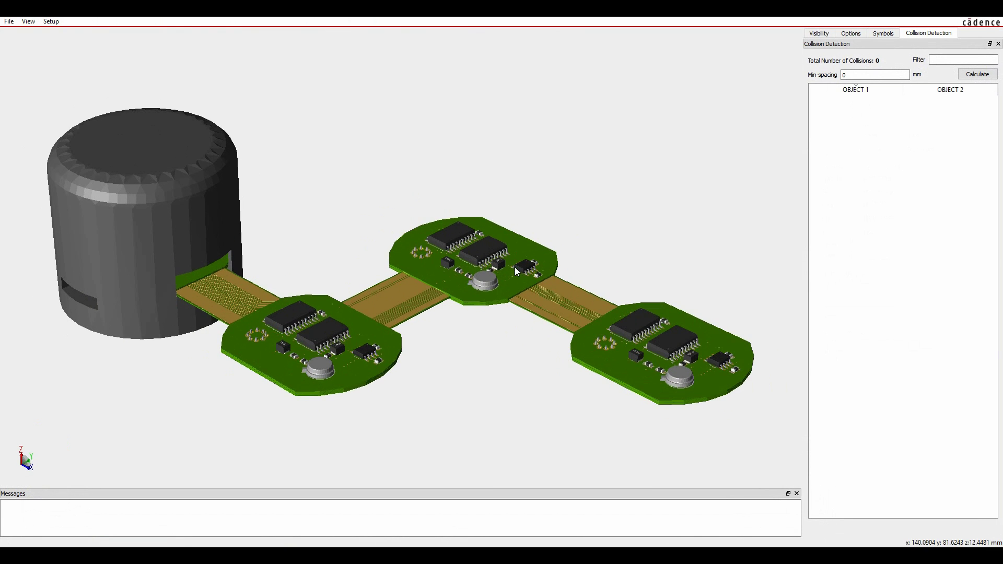
Hide the STEP3D_MECH_BASE enclosure among the TOP symbols of the 3D model.
click(882, 32)
click(814, 59)
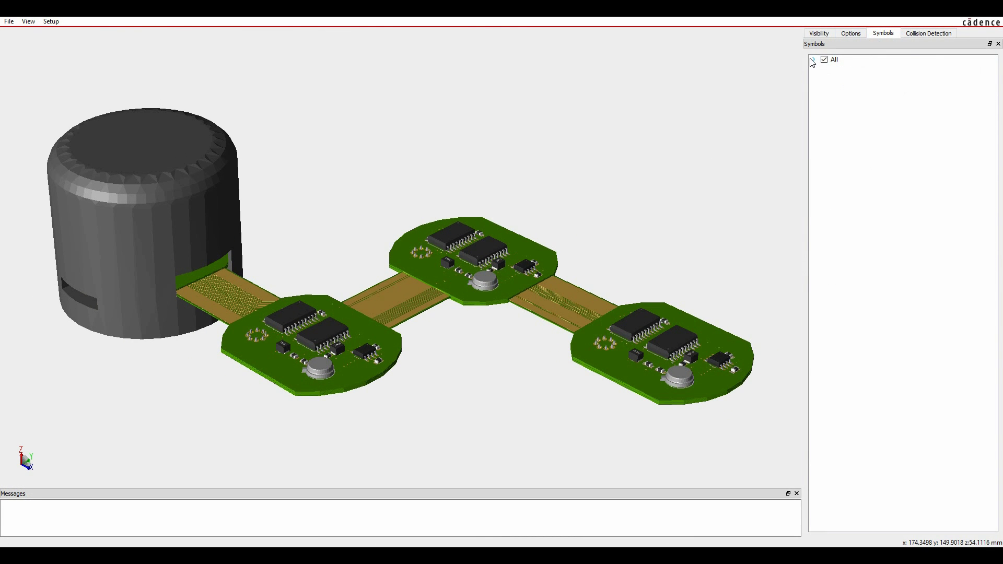
click(814, 59)
click(824, 68)
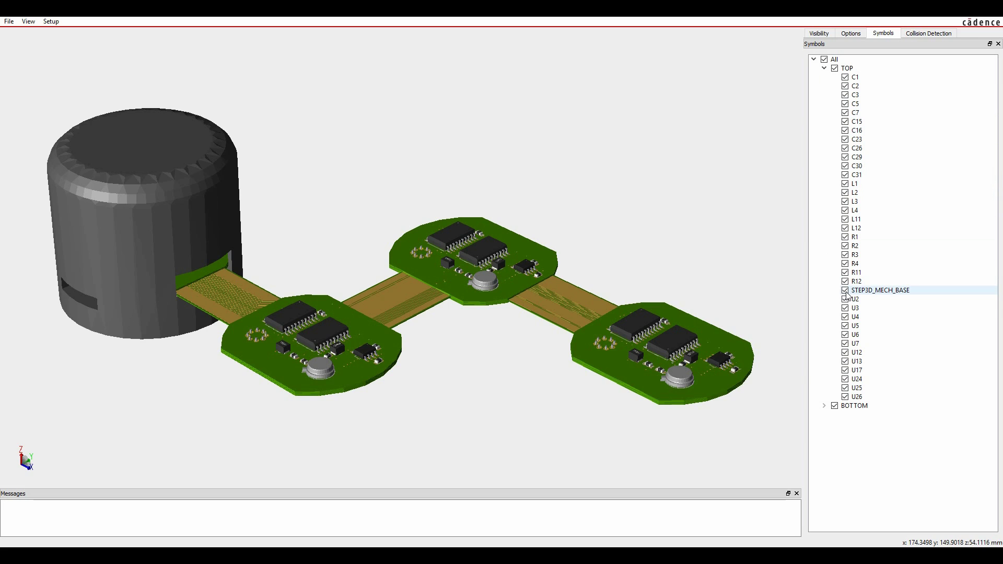
click(844, 291)
right_click(382, 165)
click(401, 183)
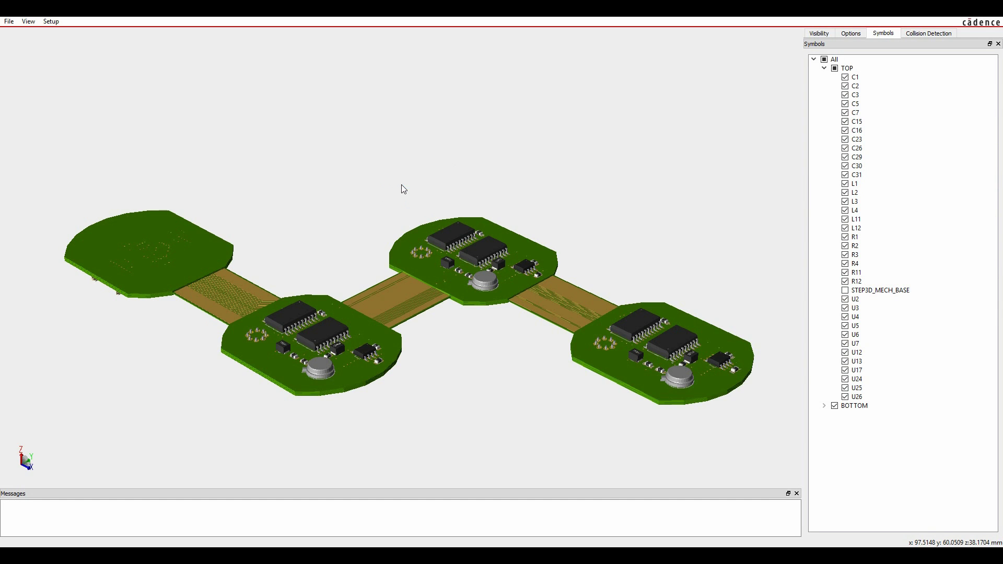
Fold all selected bends, BEND_1, BEND_2 and BEND_3, fully to 180 degrees.
click(853, 35)
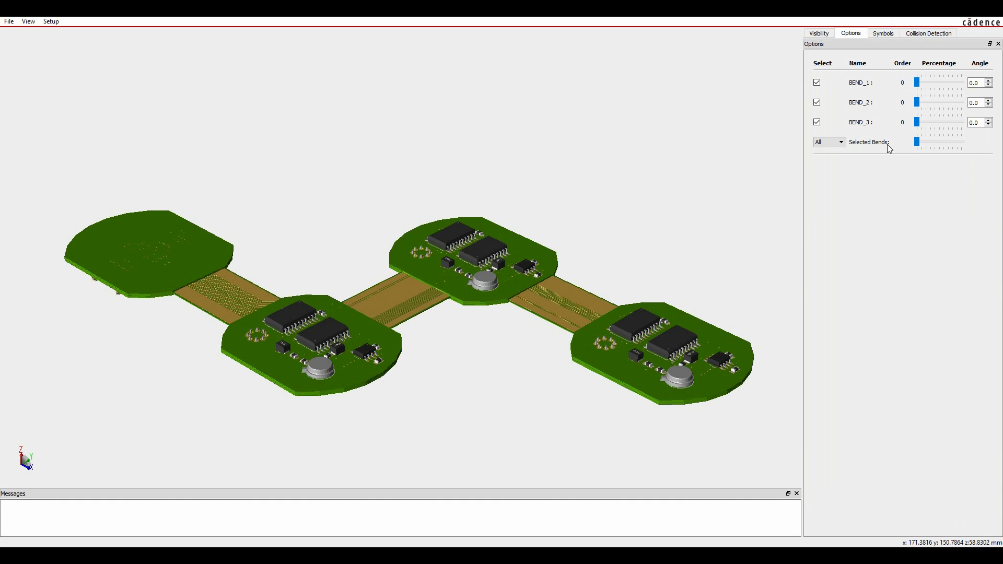
click(963, 142)
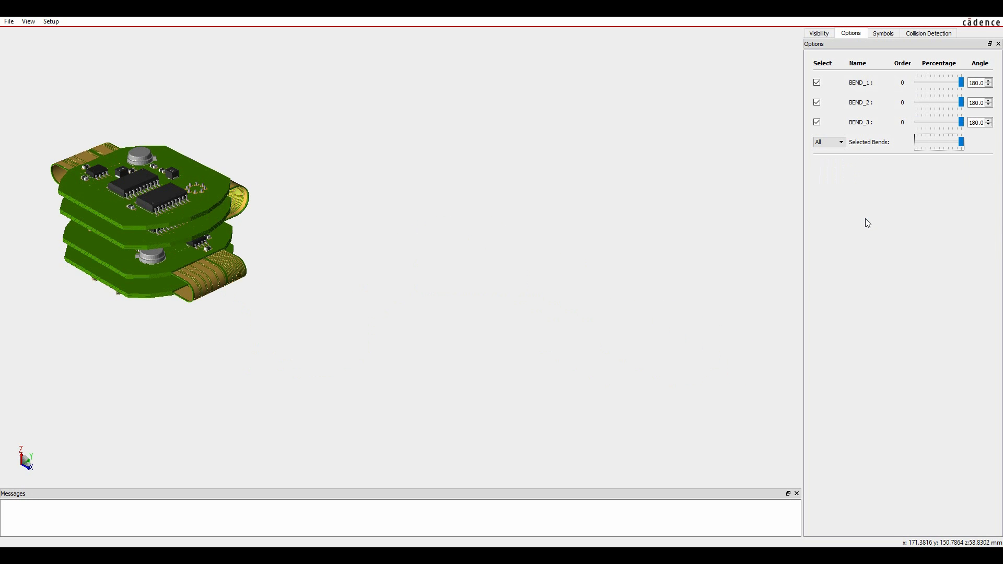
Calculate the collisions between components on the folded rigid-flex boards.
drag(226, 221, 400, 317)
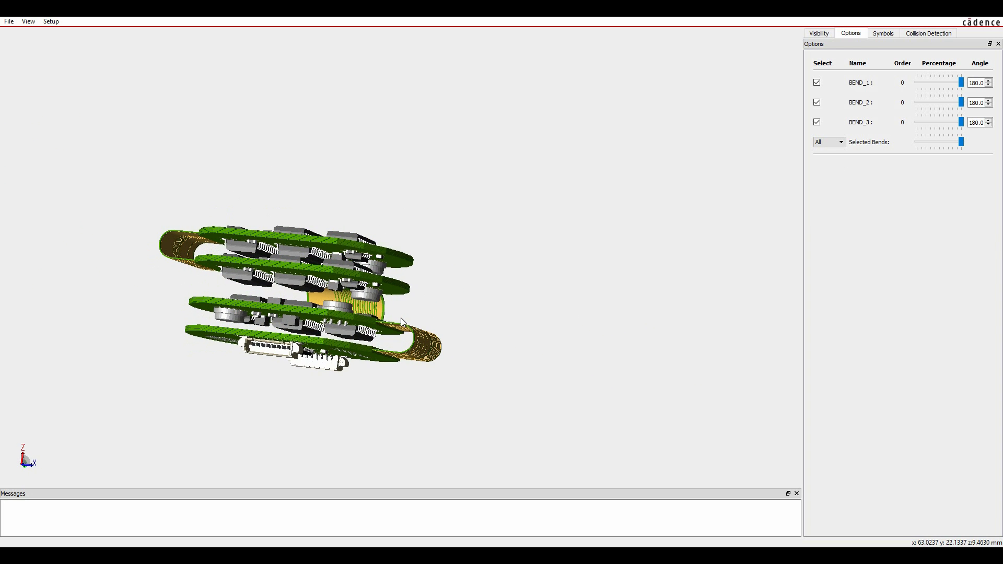
click(948, 33)
click(981, 75)
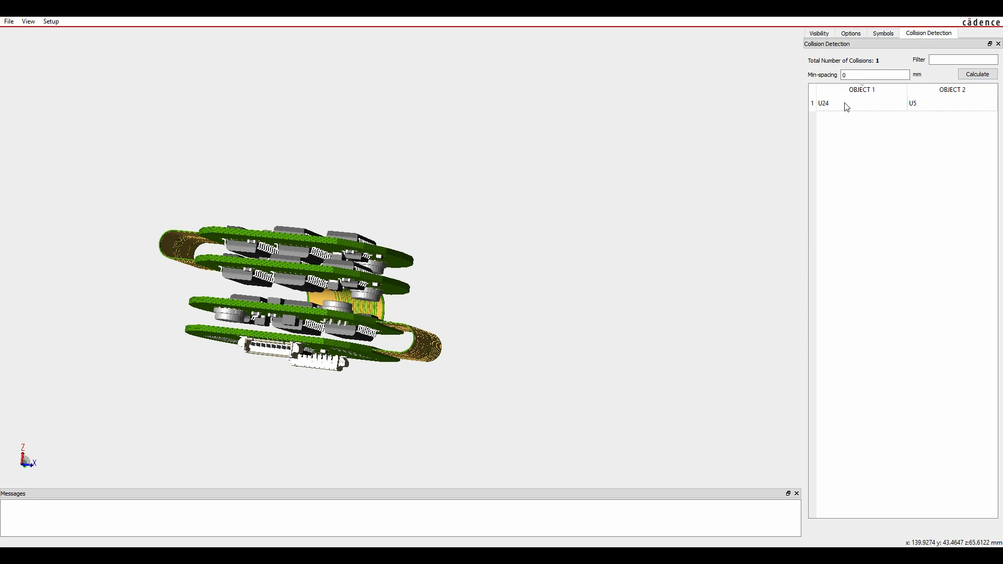
Highlight the colliding components U24 and U5 in turn and examine where they meet between the folded boards.
click(873, 110)
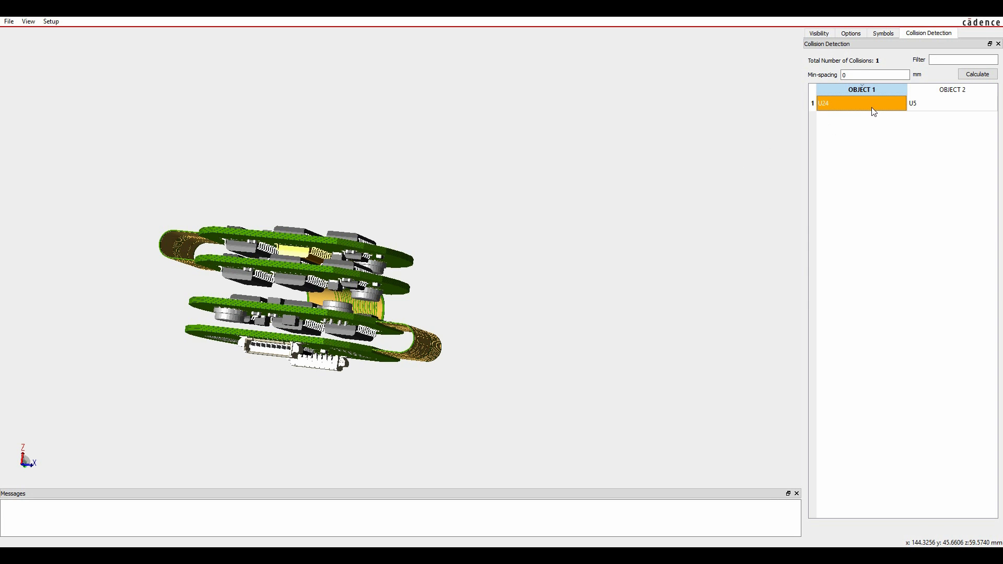
click(929, 108)
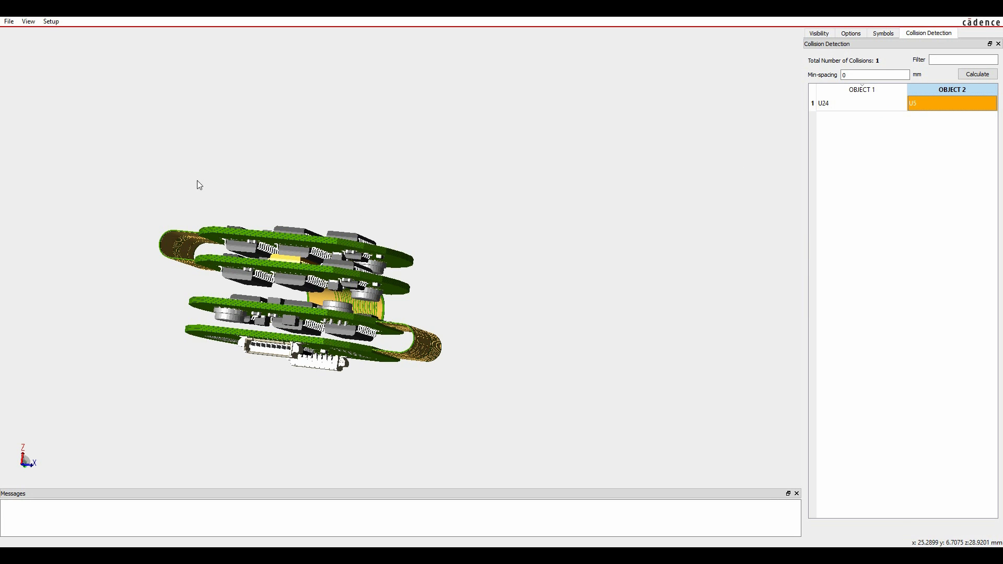
scroll(291, 312, up, 5)
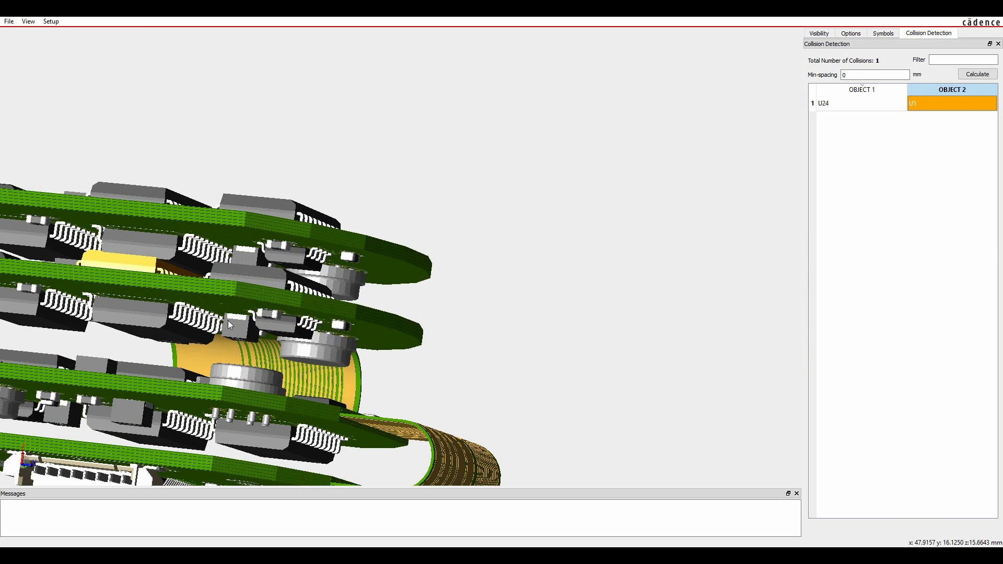
scroll(230, 348, up, 2)
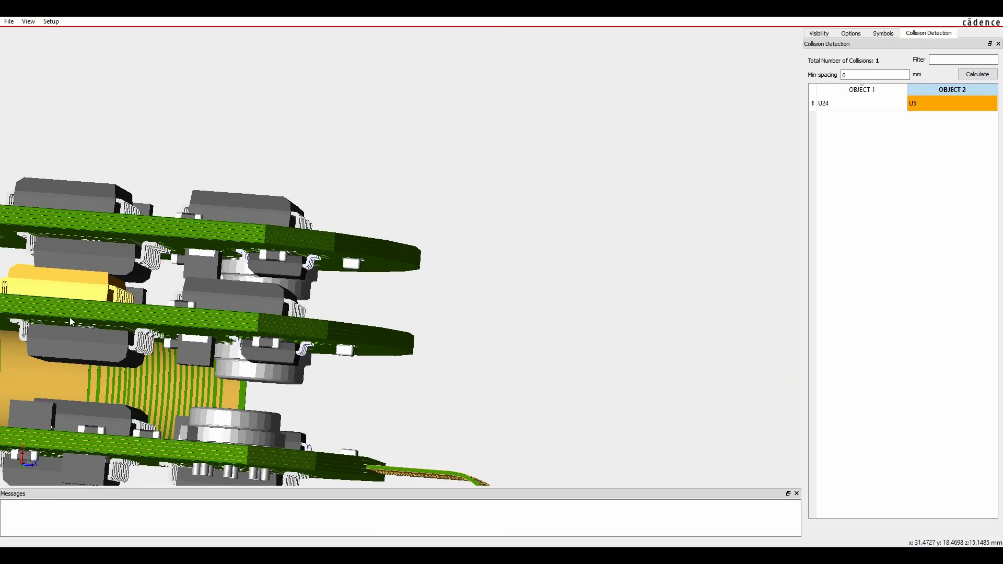
middle_drag(126, 331, 389, 186)
shift+middle_drag(397, 255, 404, 262)
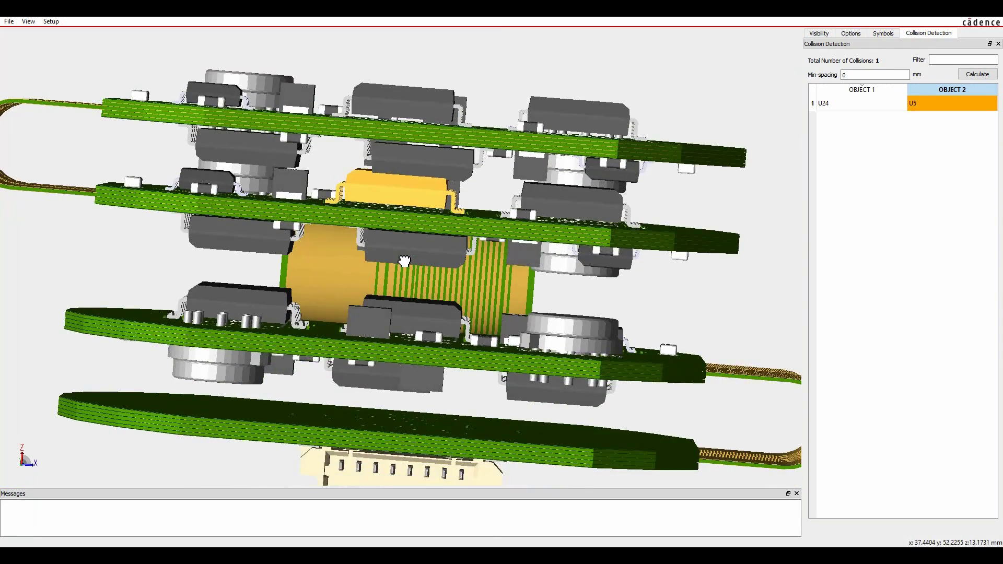
click(871, 104)
click(936, 105)
click(872, 103)
click(914, 104)
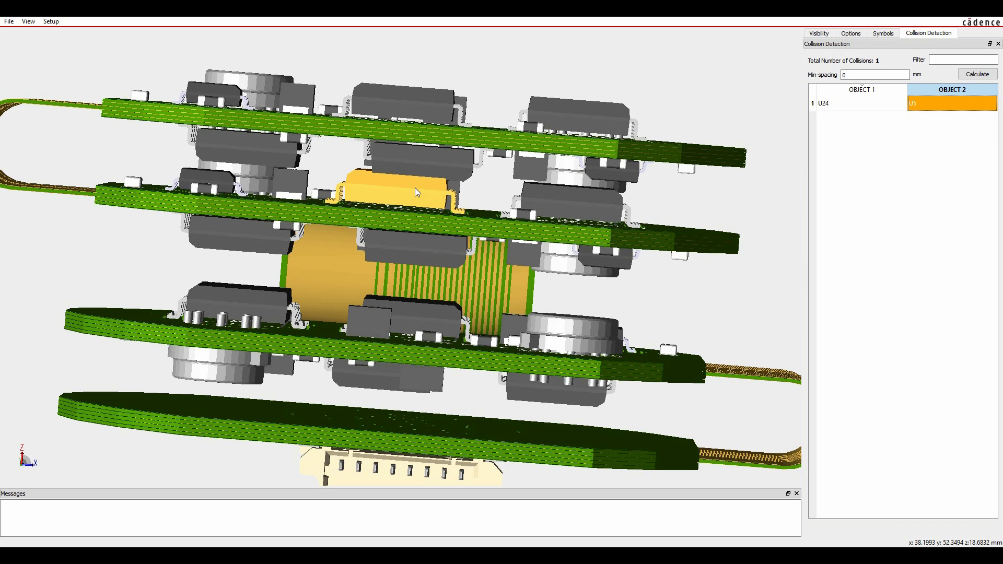
scroll(416, 192, down, 2)
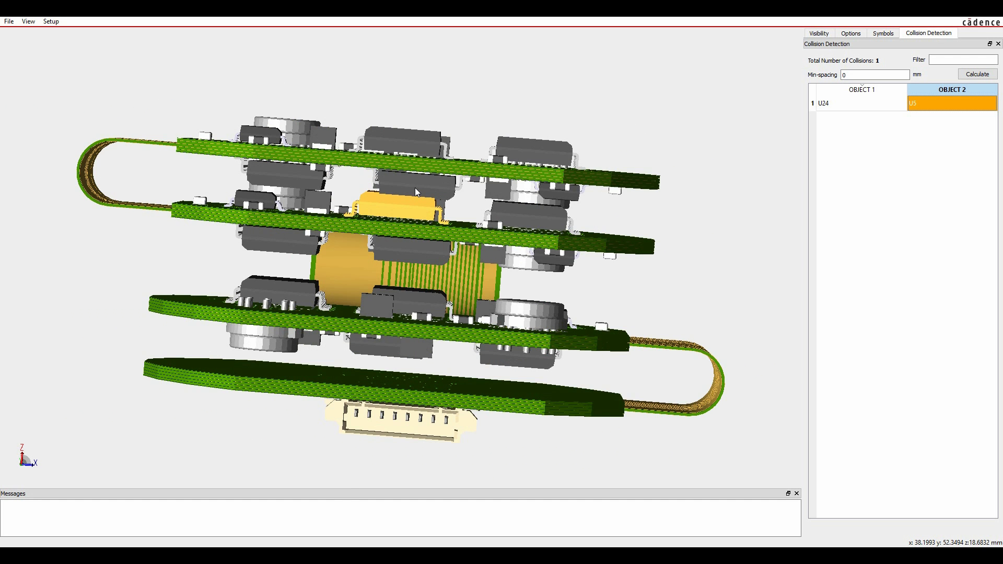